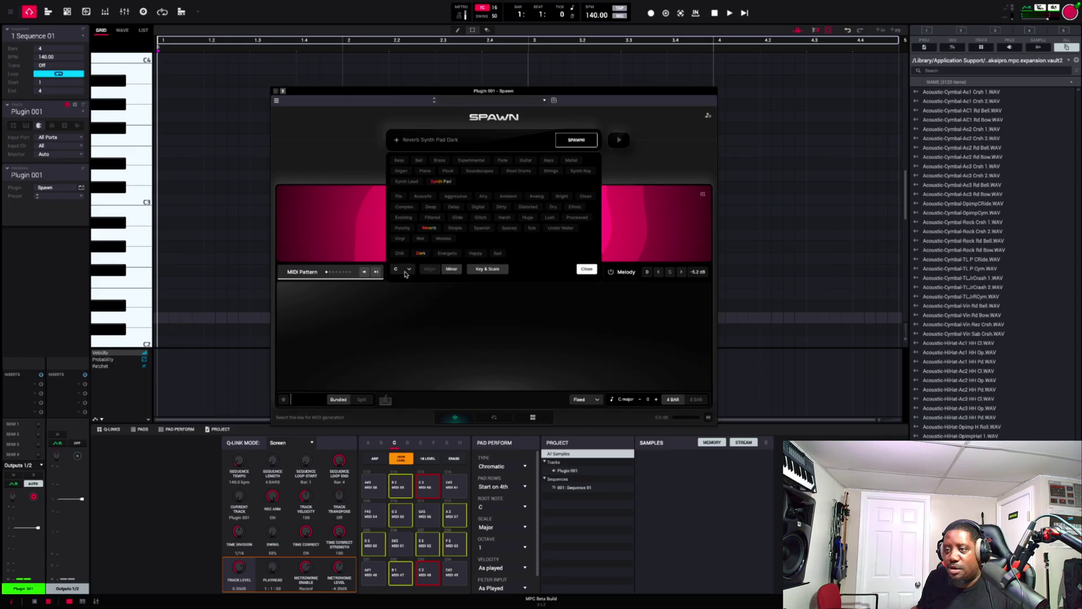
Set the key to D# for the dark reverb synth pad prompt in the Spawn plugin
{"action": "left_click", "coordinate": [408, 271]}
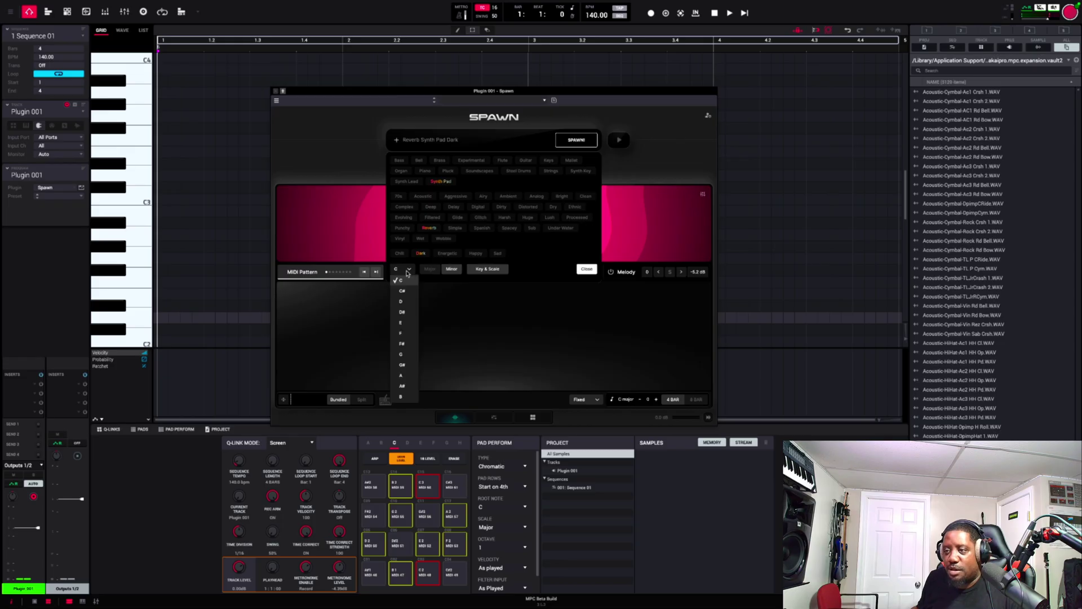
{"action": "left_click", "coordinate": [402, 312]}
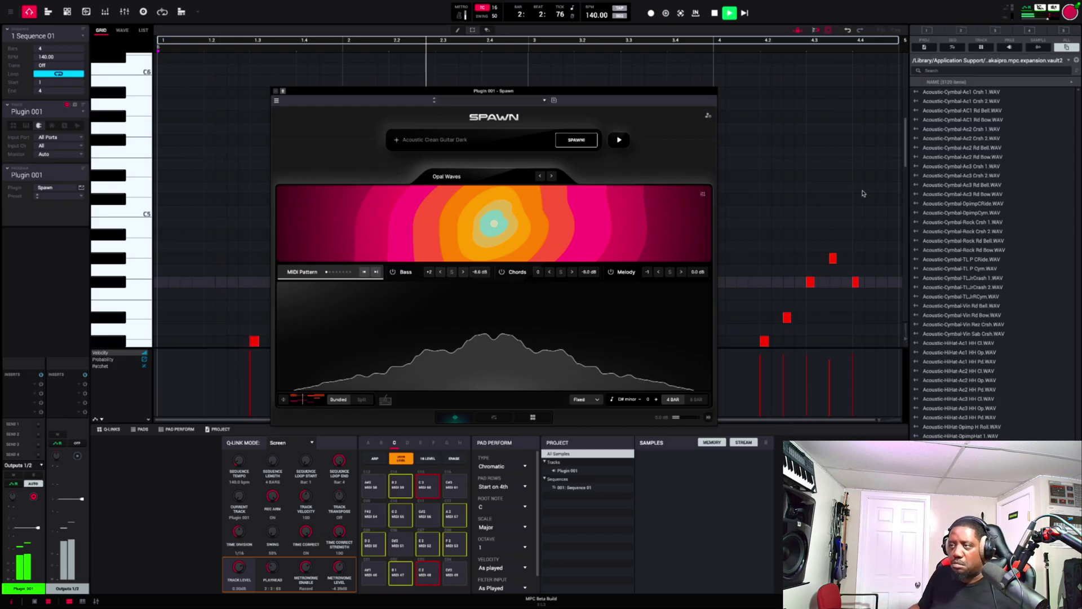
{"action": "left_click_drag", "start_coordinate": [533, 100], "coordinate": [476, 93]}
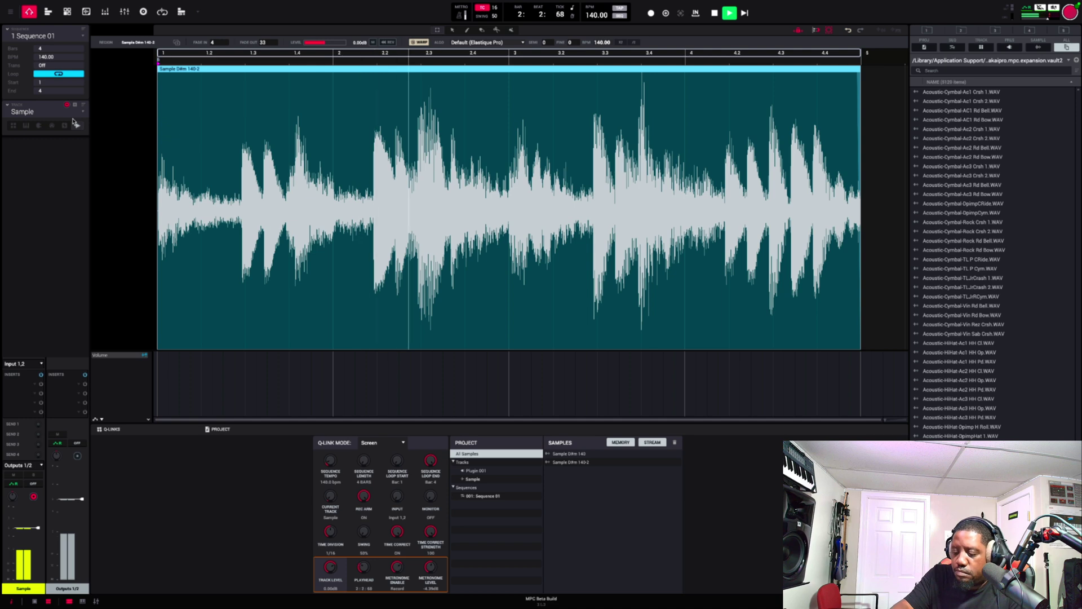
Add a new plugin track with Xpand!2 for the pad part, play the sequence, and close the plugin window
{"action": "key", "text": "super+t"}
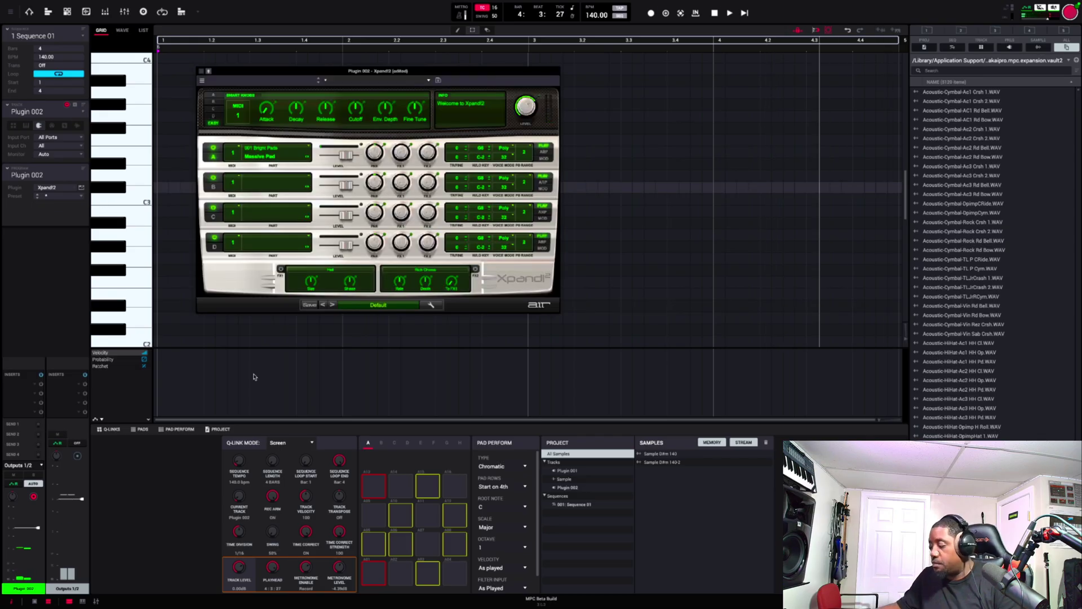
{"action": "key", "text": "space"}
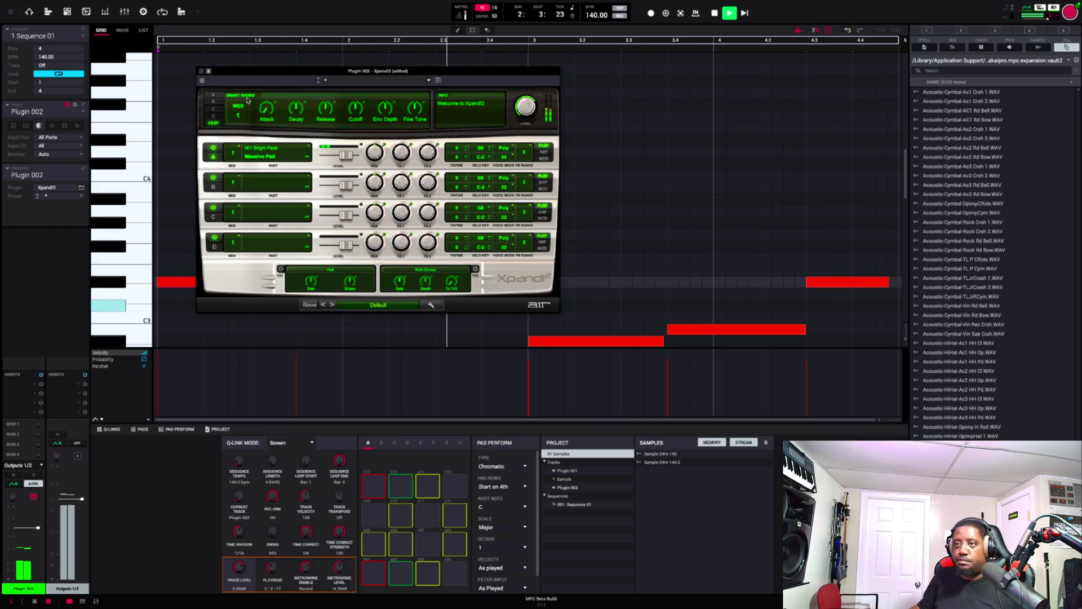
{"action": "left_click", "coordinate": [201, 71]}
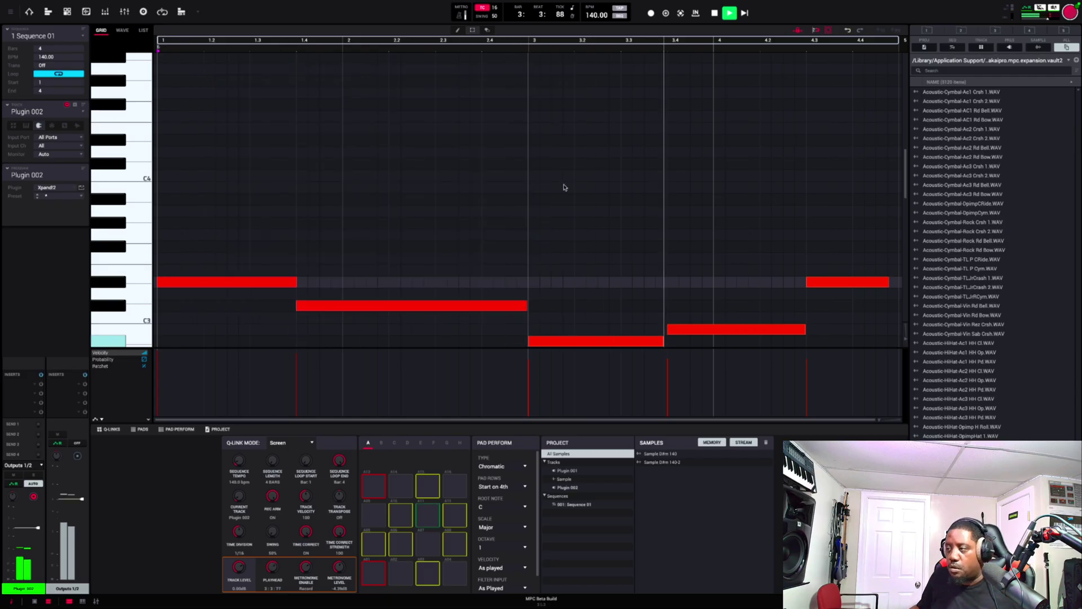
Lower the last pad note in bar 4 to C#3 and extend it to the end of the sequence
{"action": "scroll", "coordinate": [683, 203], "scroll_direction": "down", "scroll_amount": 2}
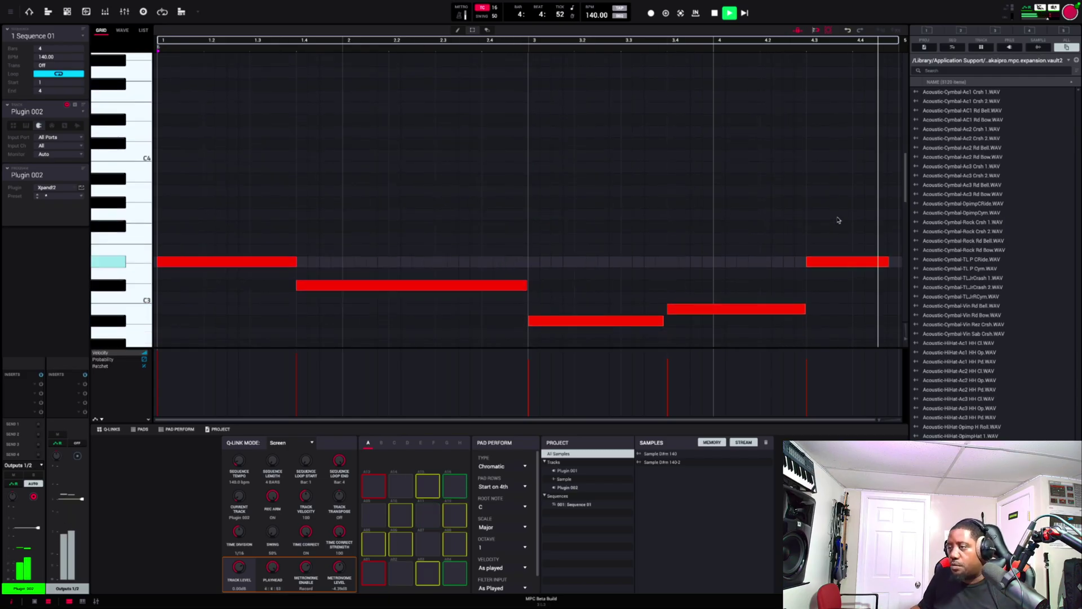
{"action": "left_click_drag", "start_coordinate": [857, 262], "coordinate": [860, 269]}
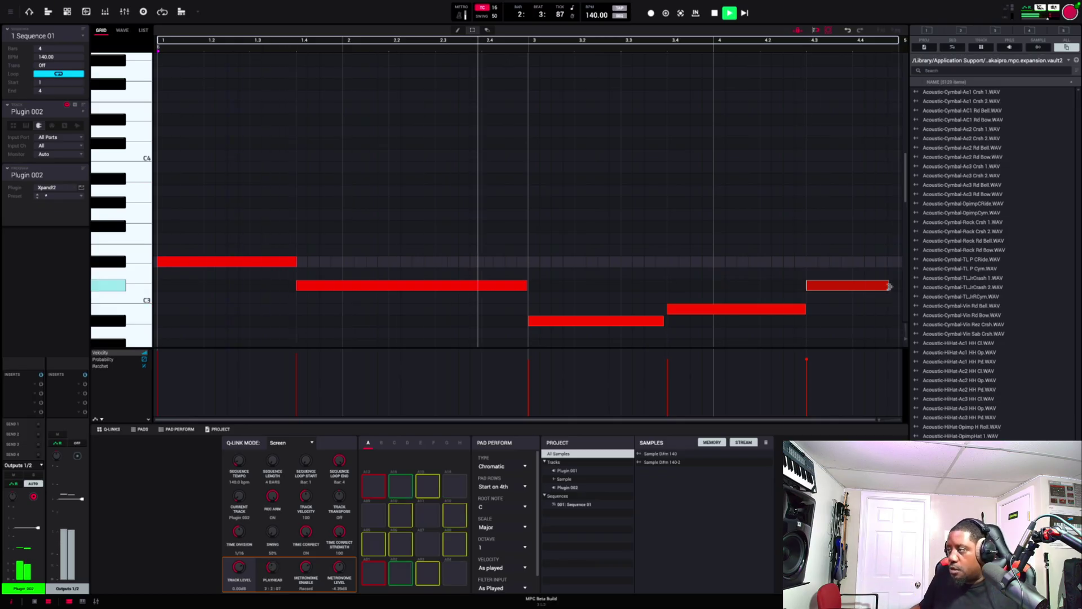
{"action": "left_click_drag", "start_coordinate": [889, 287], "coordinate": [896, 288]}
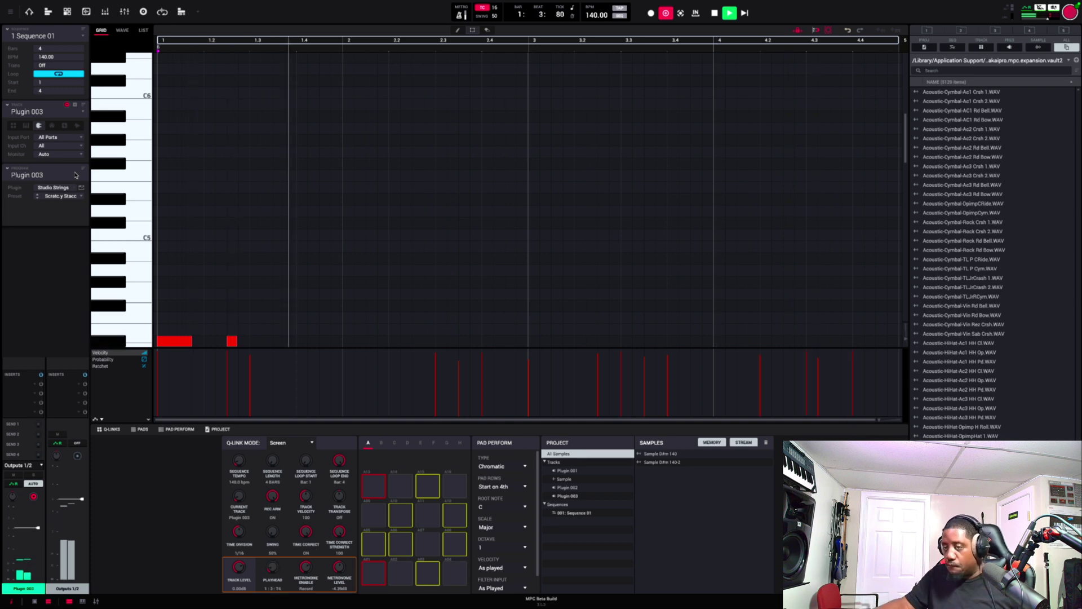
Shift the short, lowest string note in bar 4 one sixteenth step later
{"action": "scroll", "coordinate": [345, 205], "scroll_direction": "down", "scroll_amount": 4}
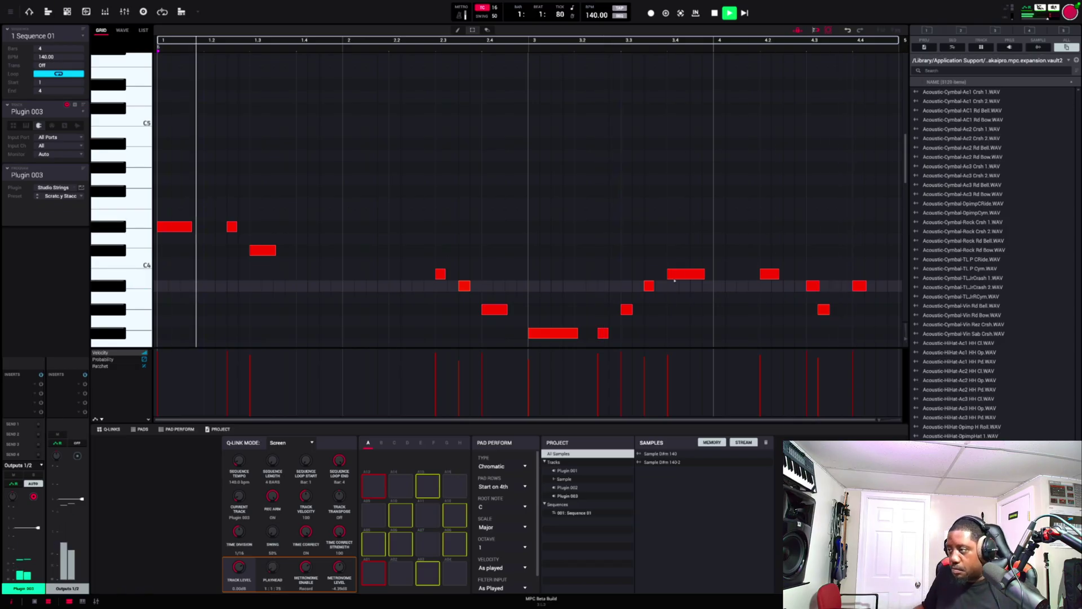
{"action": "left_click_drag", "start_coordinate": [798, 305], "coordinate": [839, 313]}
{"action": "key", "text": "Right"}
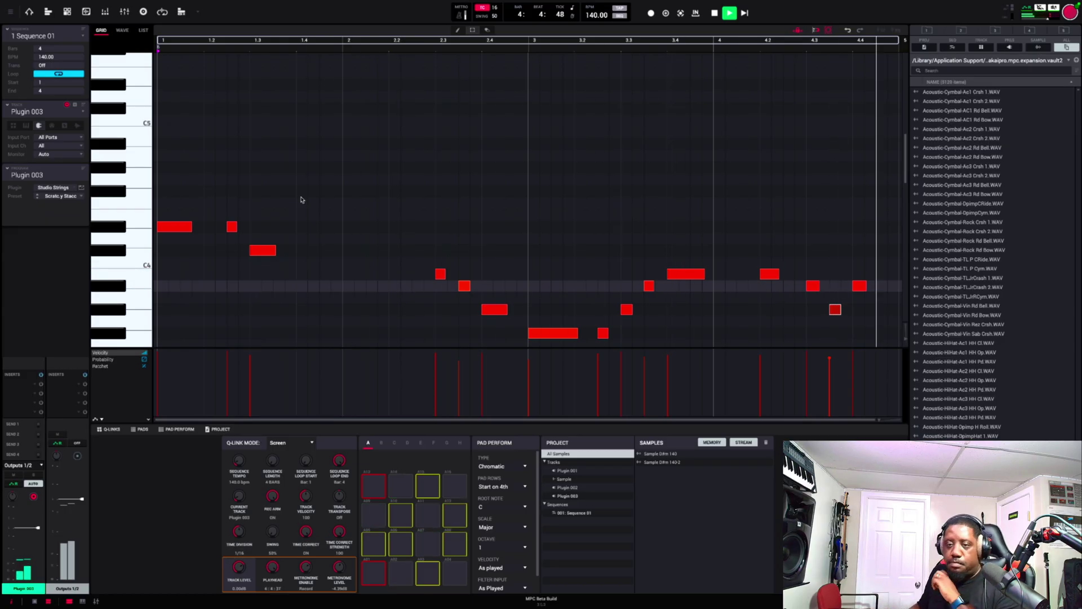
Insert AIR Reverb in the first free insert slot of the Studio Strings track and reduce its mix
{"action": "double_click", "coordinate": [36, 383]}
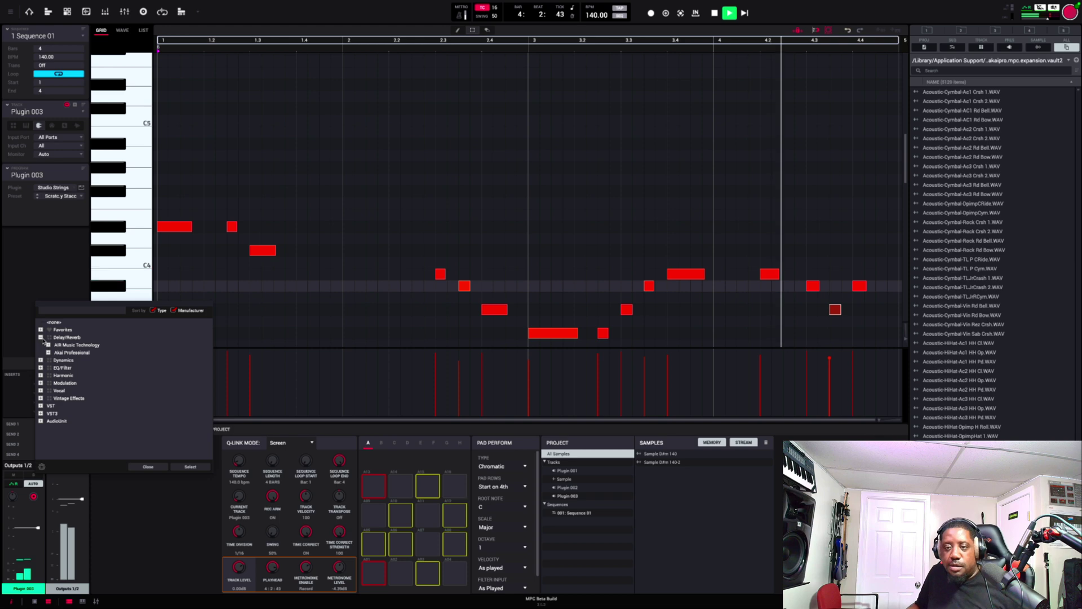
{"action": "left_click", "coordinate": [40, 337]}
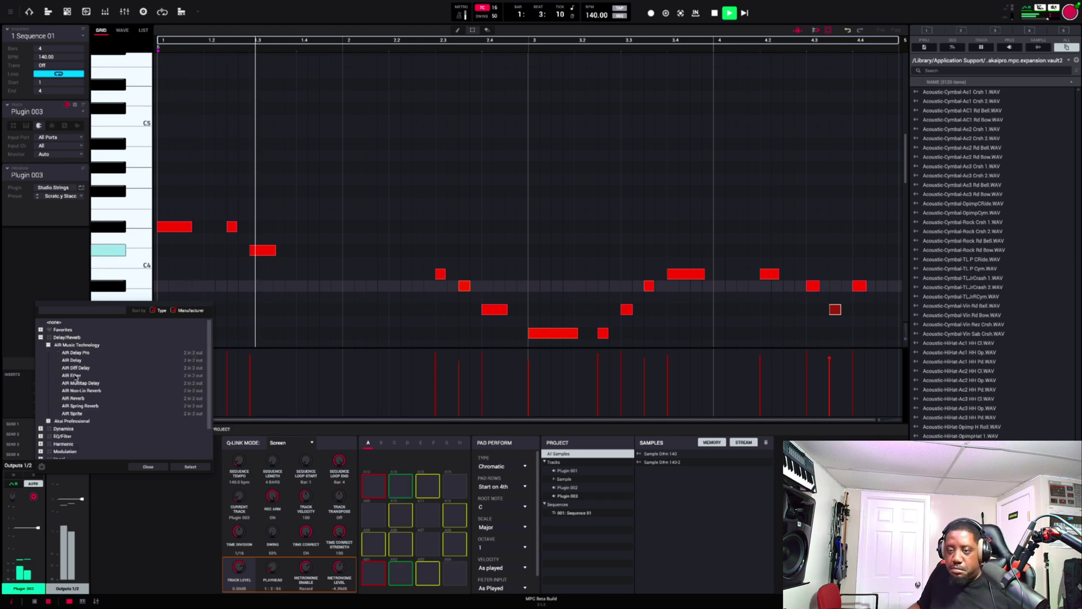
{"action": "double_click", "coordinate": [76, 398]}
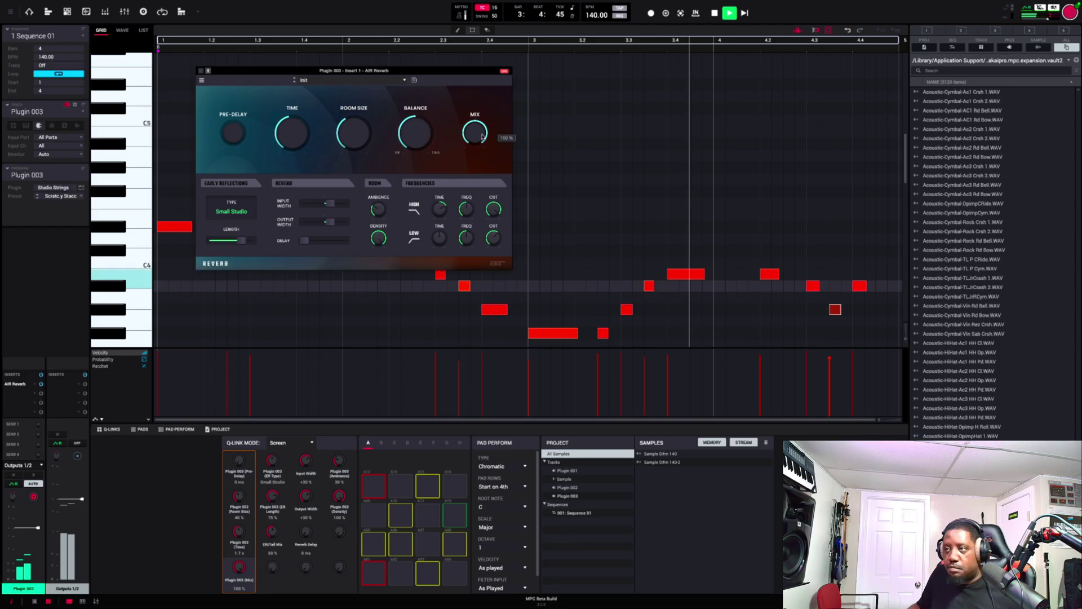
{"action": "mouse_move", "coordinate": [474, 132]}
{"action": "left_mouse_down"}
{"action": "mouse_move", "coordinate": [475, 149]}
{"action": "mouse_move", "coordinate": [474, 136]}
{"action": "left_mouse_up"}
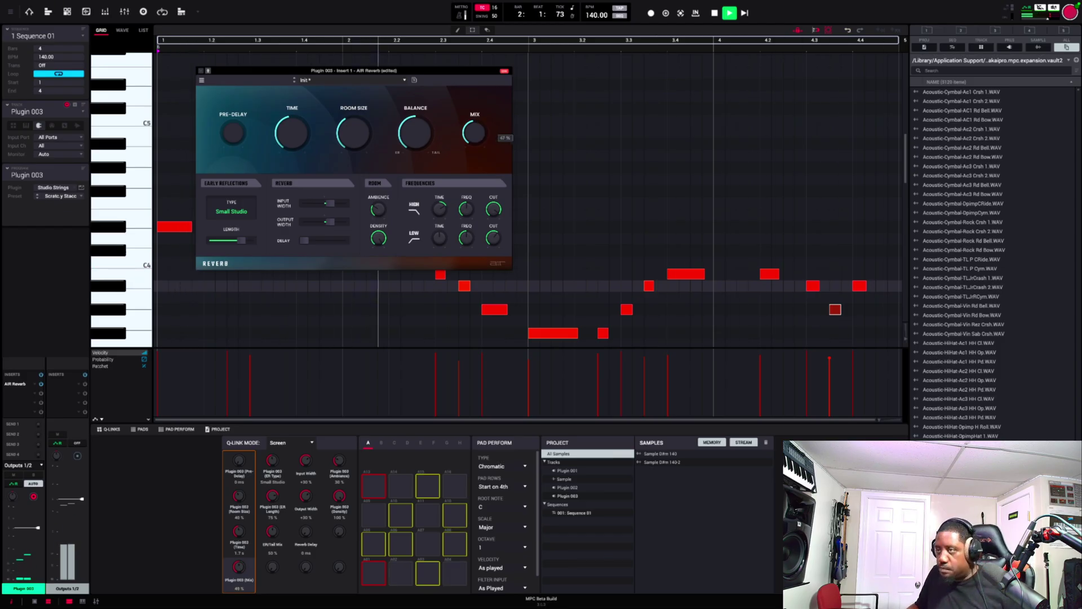
{"action": "left_click_drag", "start_coordinate": [474, 132], "coordinate": [474, 136]}
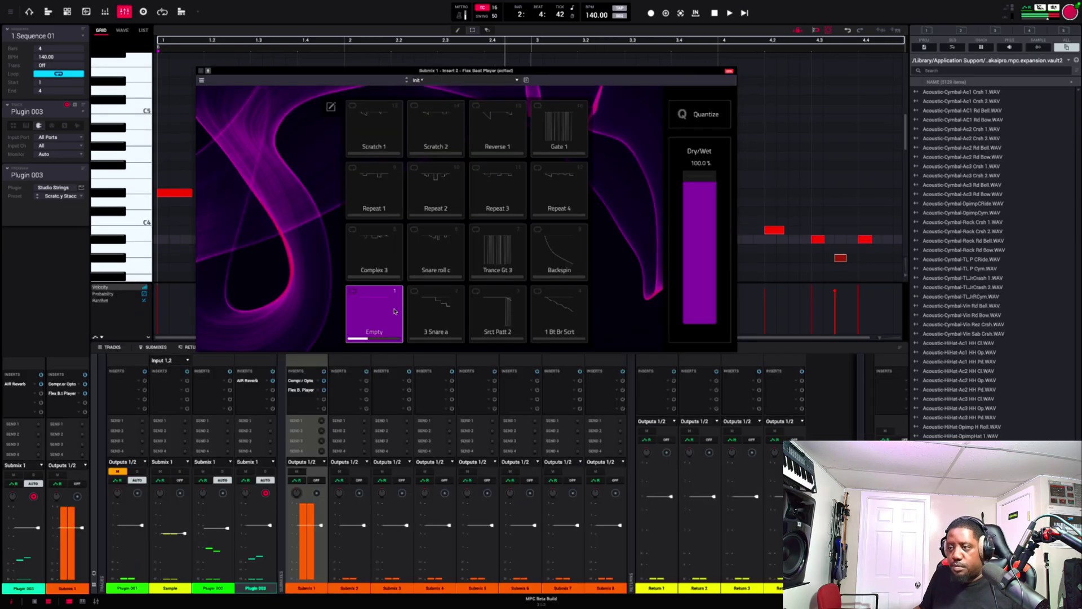
Audition the Snare roll c pattern in Flex Beat Player on Submix 1 during playback, and switch to the Gate 1 pattern
{"action": "left_click", "coordinate": [448, 241]}
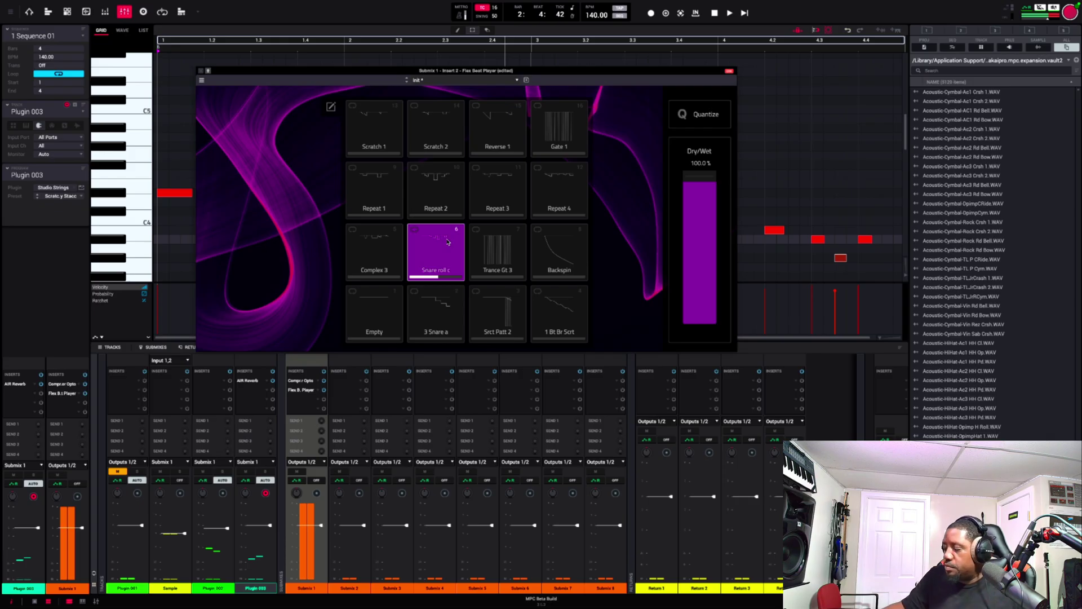
{"action": "key", "text": "space"}
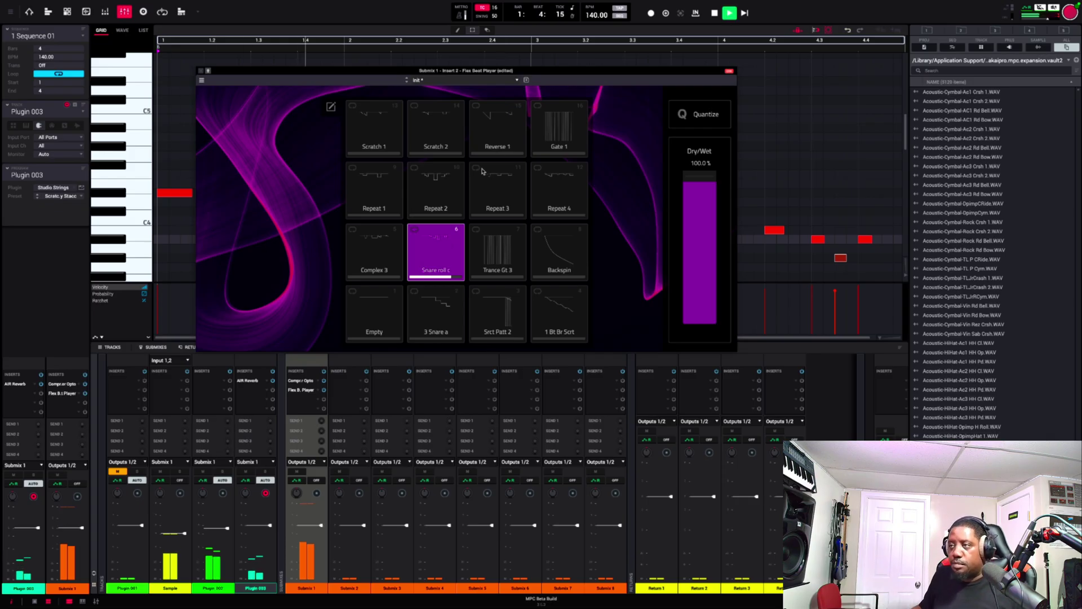
{"action": "left_click", "coordinate": [555, 136]}
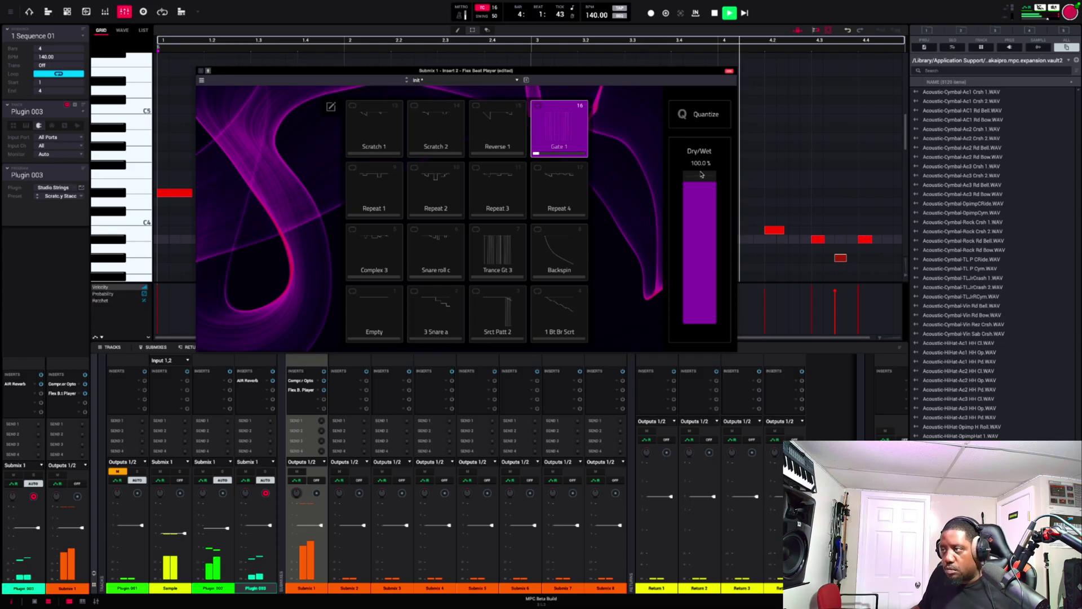
Lower Flex Beat Player's Dry/Wet level to about one third while the Gate 1 pattern plays
{"action": "left_click_drag", "start_coordinate": [699, 180], "coordinate": [699, 246]}
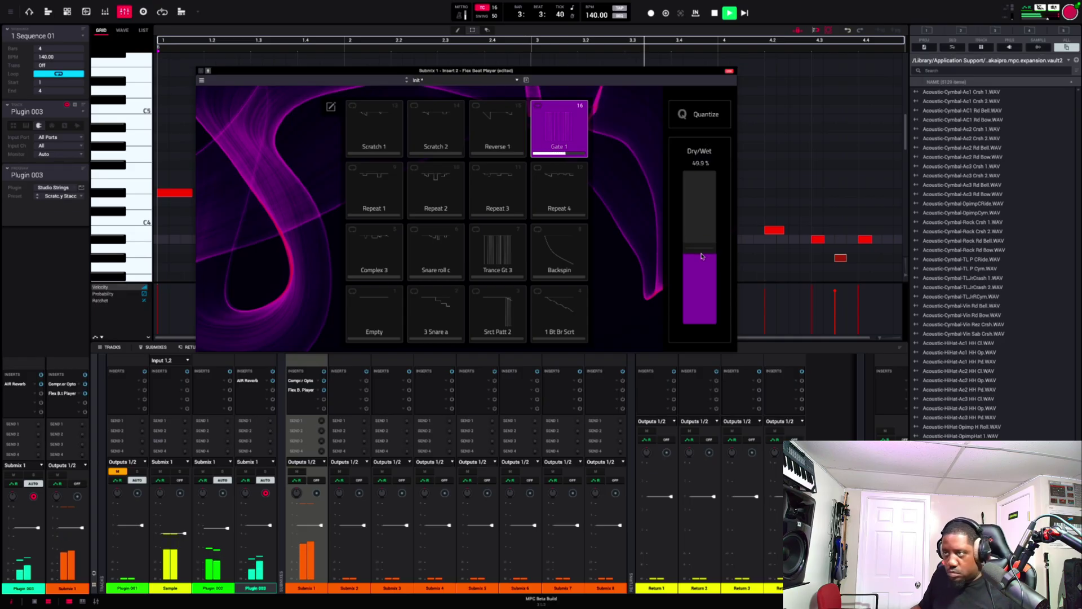
{"action": "left_click_drag", "start_coordinate": [702, 256], "coordinate": [703, 261]}
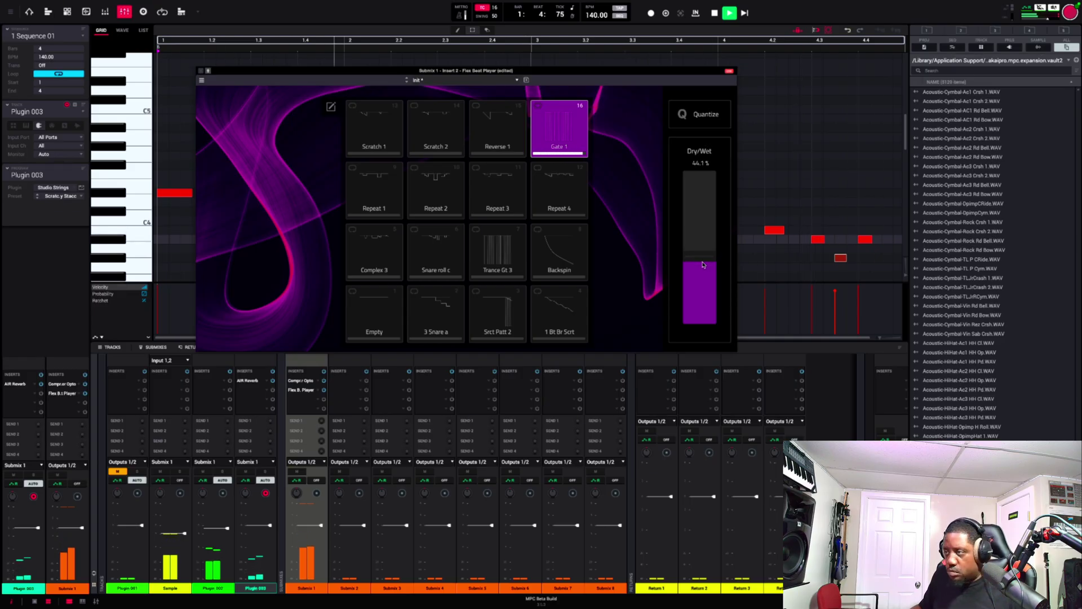
{"action": "left_click_drag", "start_coordinate": [703, 266], "coordinate": [703, 267]}
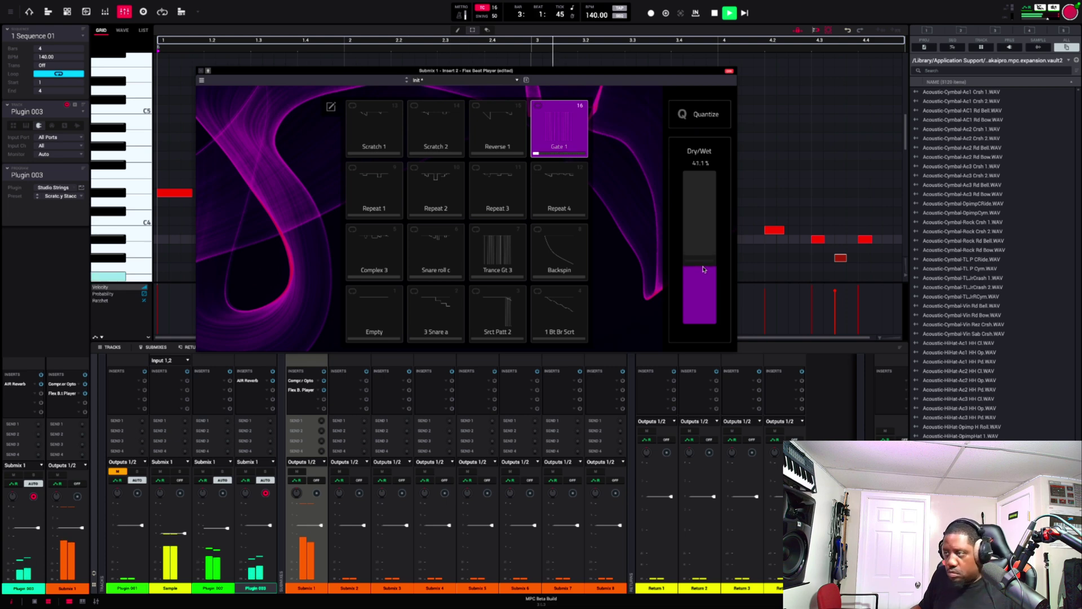
{"action": "left_click_drag", "start_coordinate": [704, 273], "coordinate": [703, 277]}
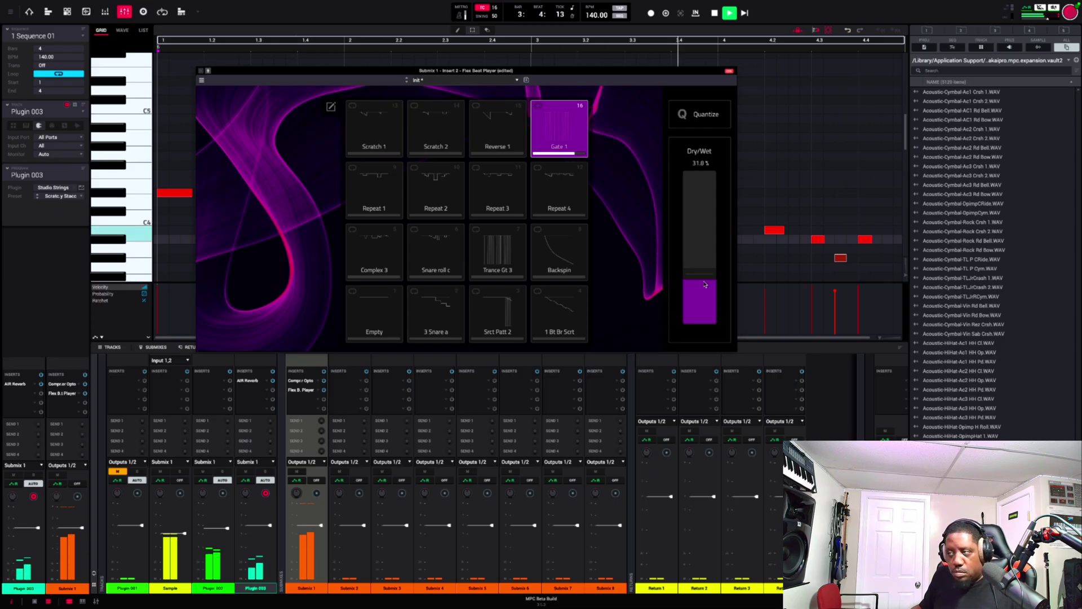
{"action": "left_click_drag", "start_coordinate": [704, 284], "coordinate": [711, 275]}
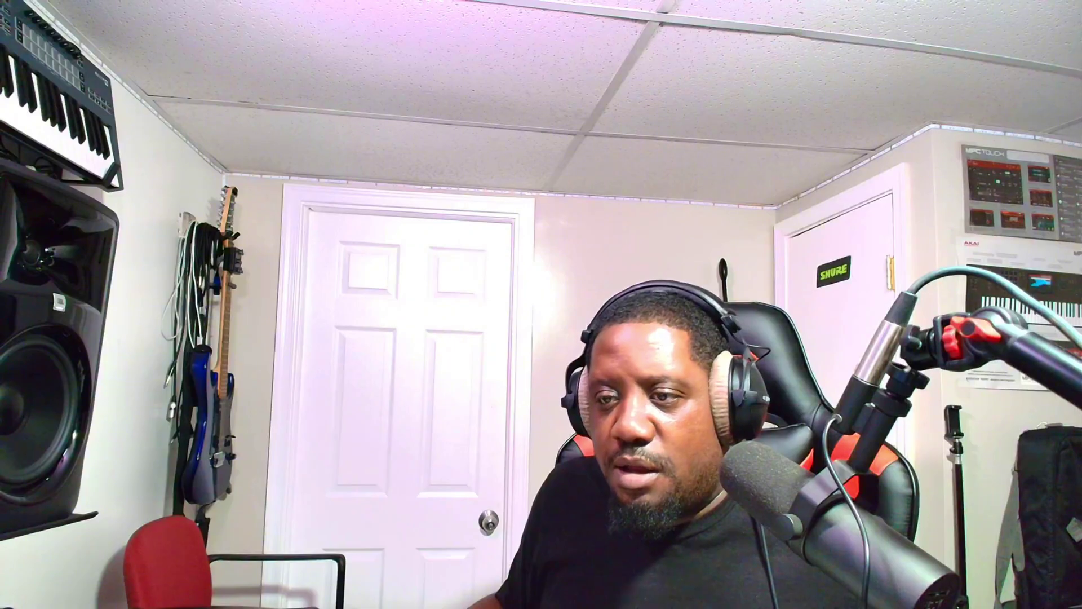
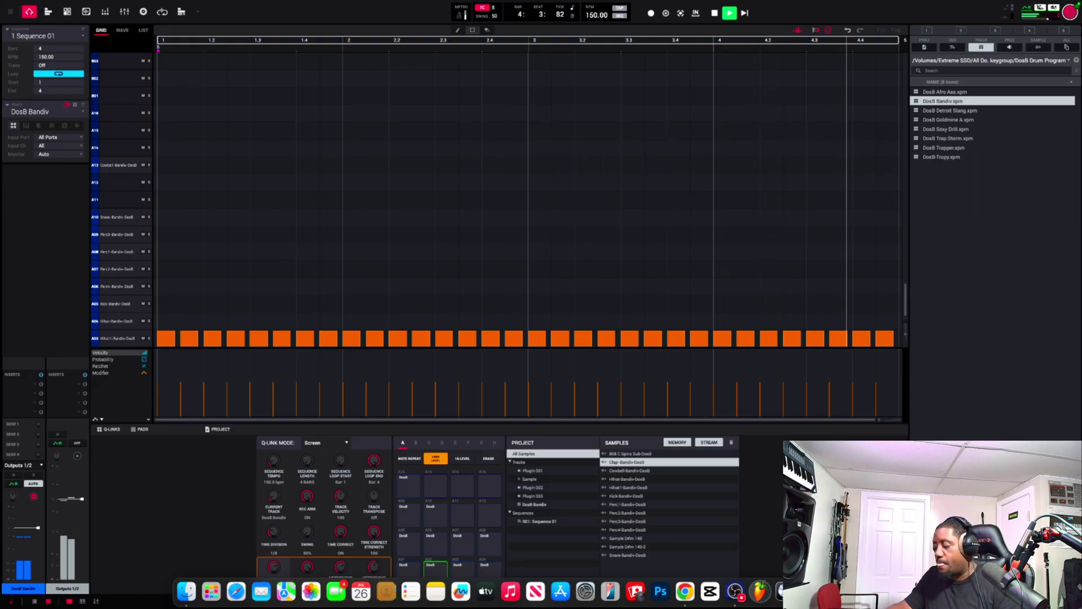
Record clap and snare patterns on the DosB Bandiv drum track over the 8-bar sequence, with two snare hits in every second bar
{"action": "key", "text": "space"}
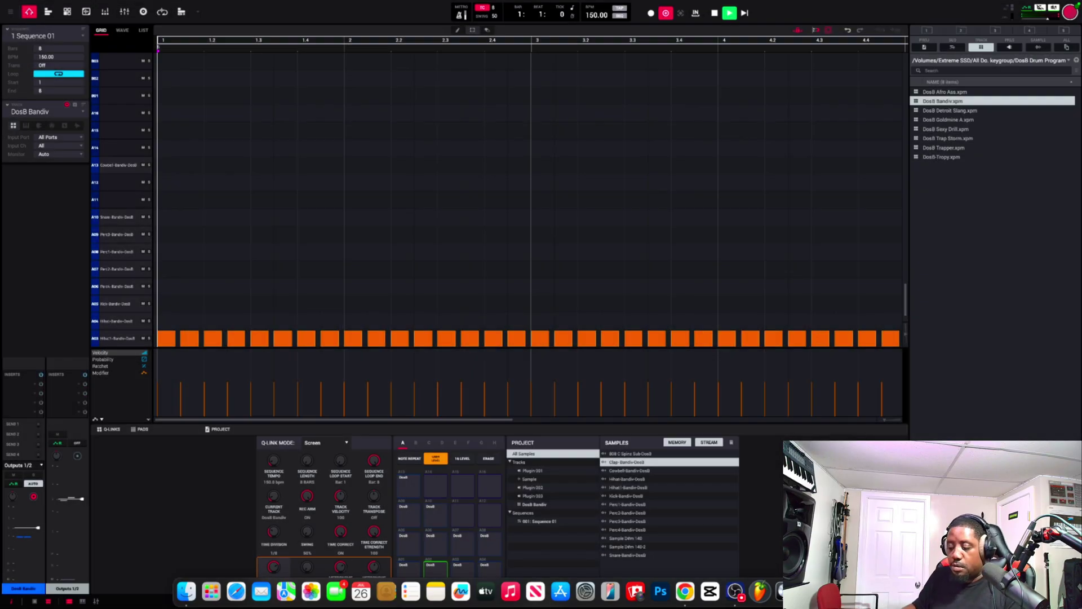
{"action": "key", "text": "r"}
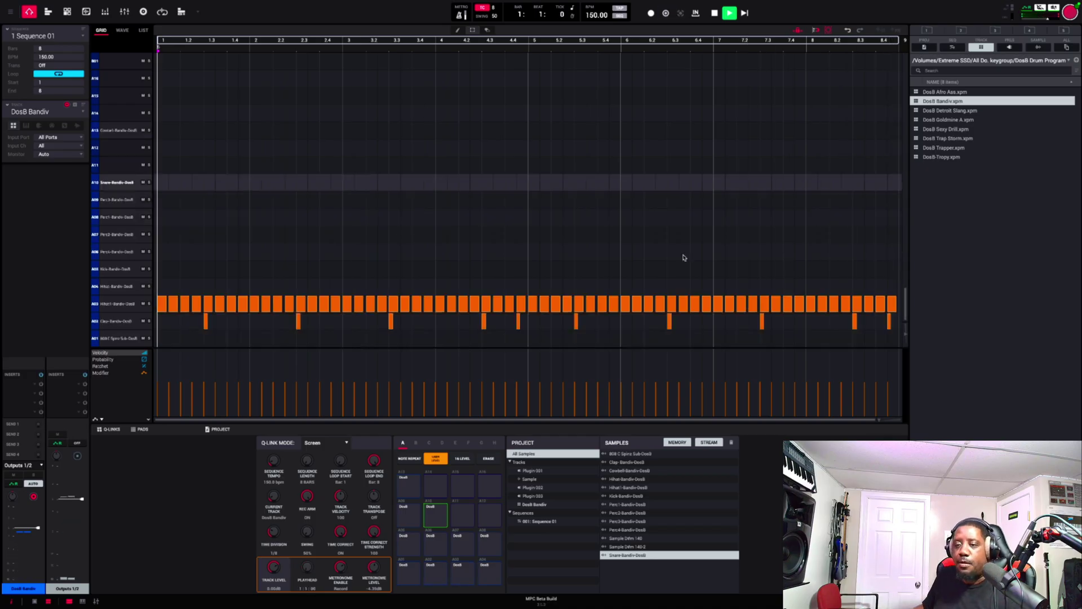
{"action": "scroll", "coordinate": [684, 257], "scroll_direction": "up", "scroll_amount": 2}
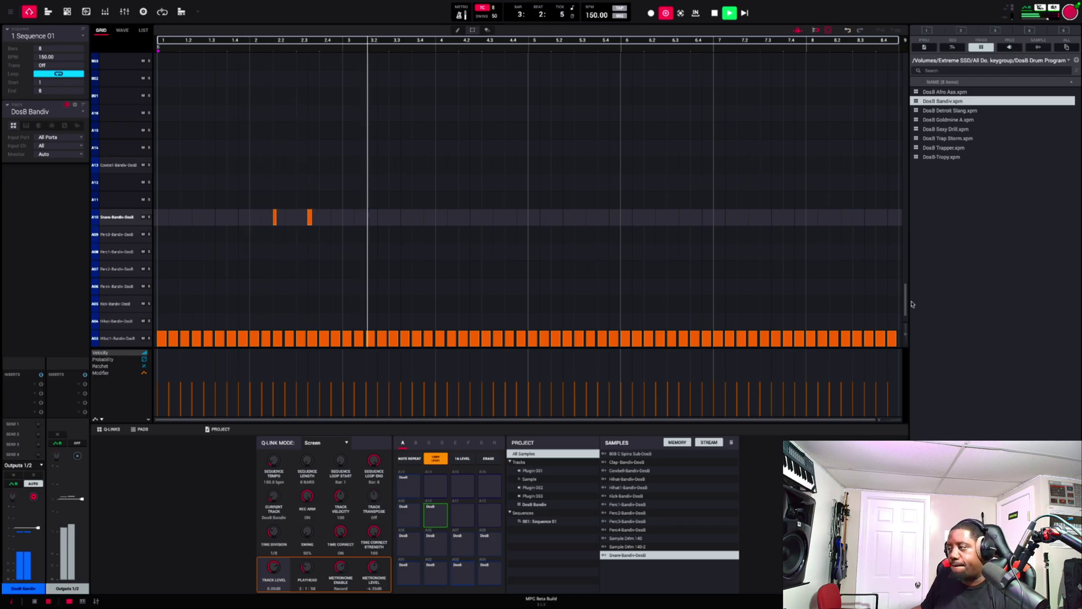
{"action": "scroll", "coordinate": [906, 316], "scroll_direction": "down", "scroll_amount": 2}
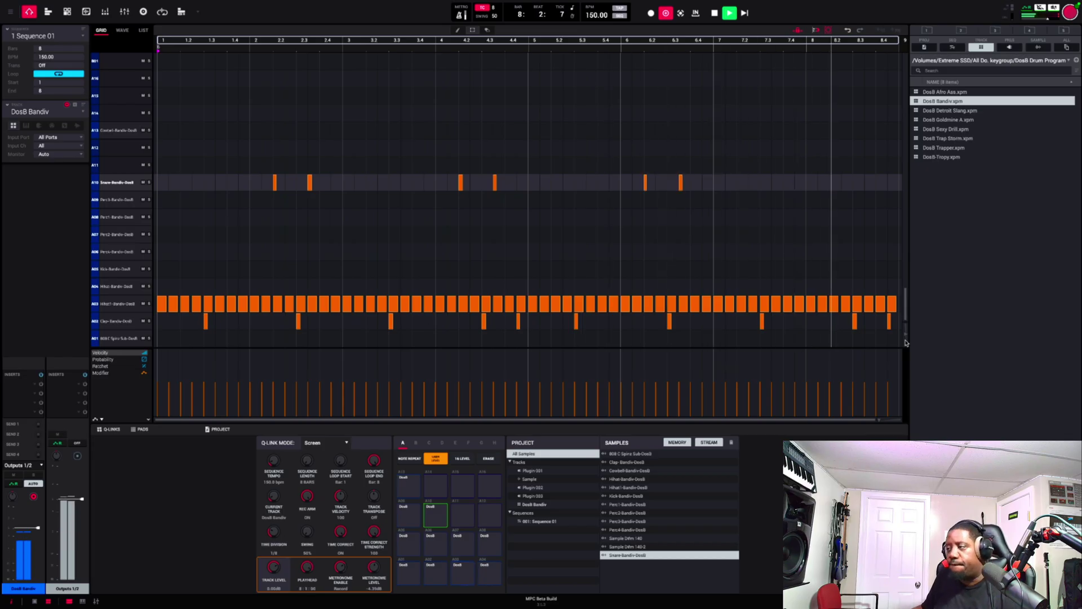
{"action": "scroll", "coordinate": [905, 340], "scroll_direction": "up", "scroll_amount": 2}
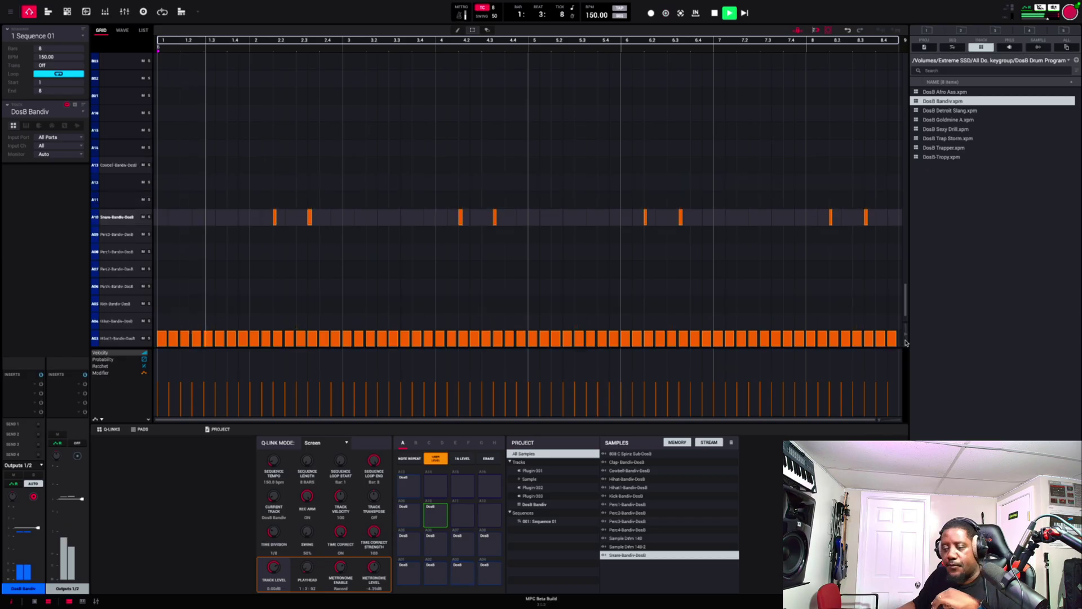
{"action": "left_click", "coordinate": [905, 341]}
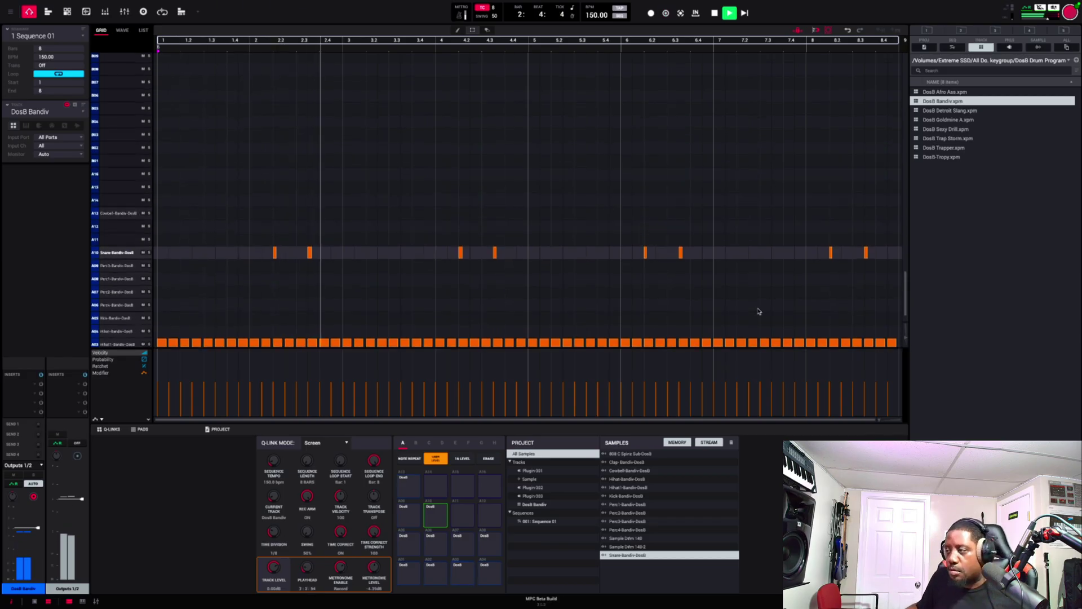
{"action": "scroll", "coordinate": [755, 312], "scroll_direction": "down", "scroll_amount": 2}
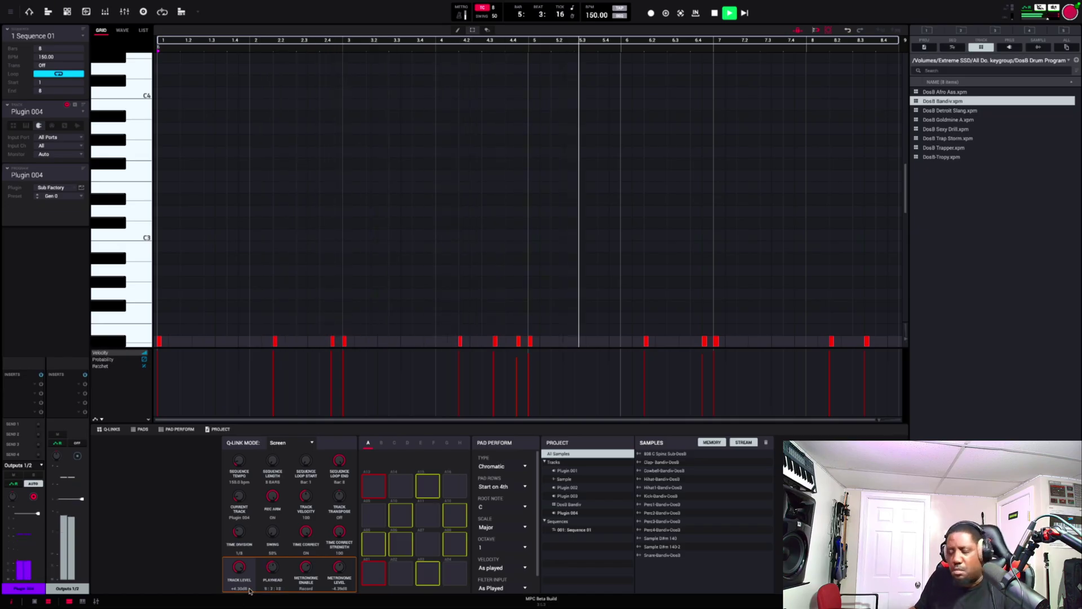
{"action": "scroll", "coordinate": [355, 232], "scroll_direction": "down", "scroll_amount": 5}
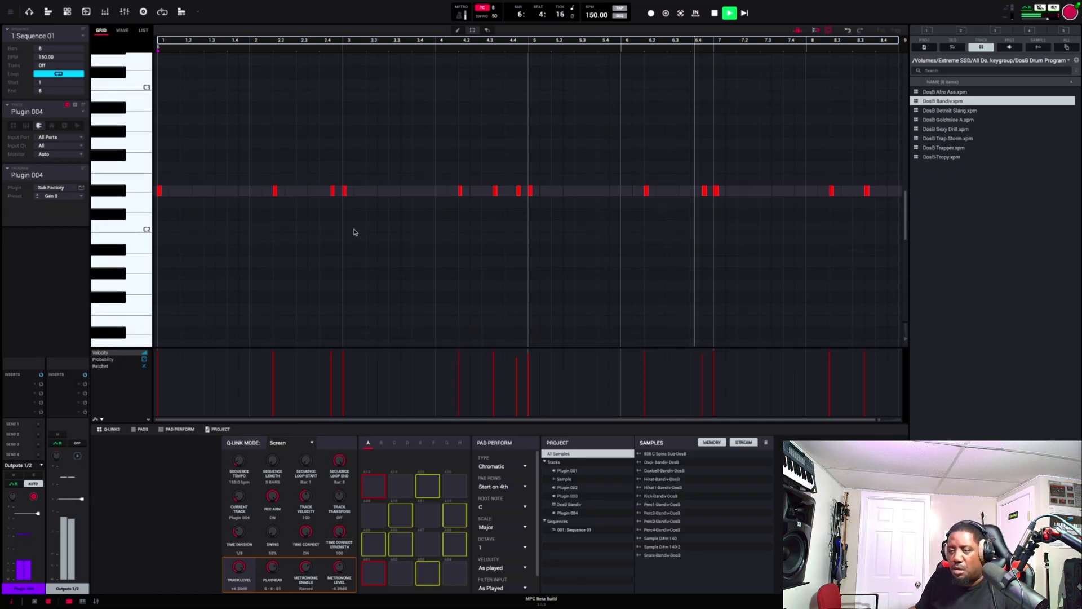
{"action": "scroll", "coordinate": [353, 232], "scroll_direction": "down", "scroll_amount": 1}
{"action": "scroll", "coordinate": [347, 230], "scroll_direction": "up", "scroll_amount": 3}
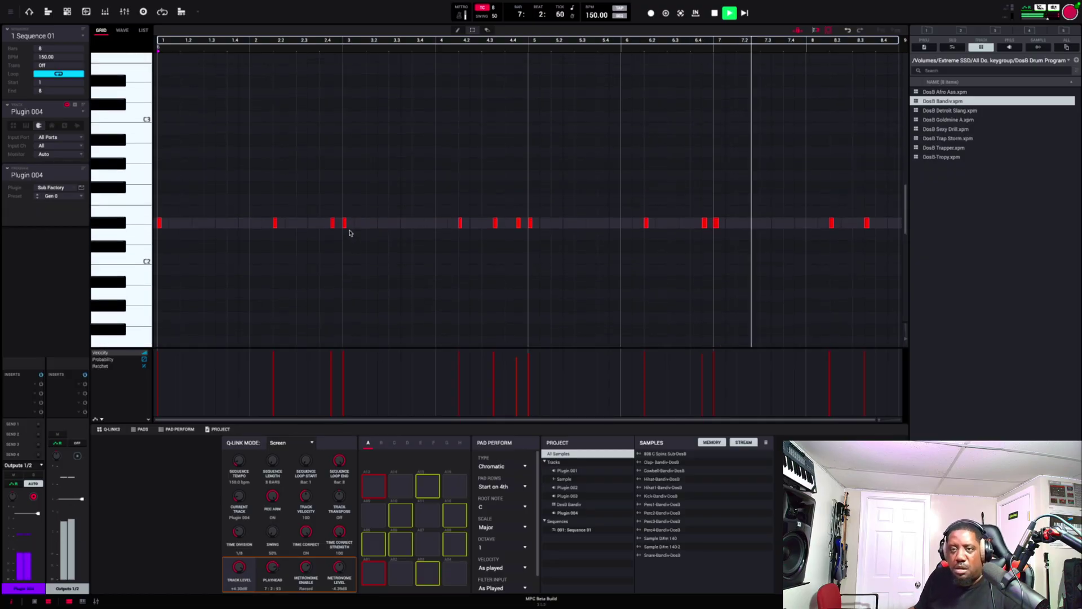
Return to the DosB Bandiv drum track and lower the velocity of all Hihat1 notes together
{"action": "left_click", "coordinate": [81, 114]}
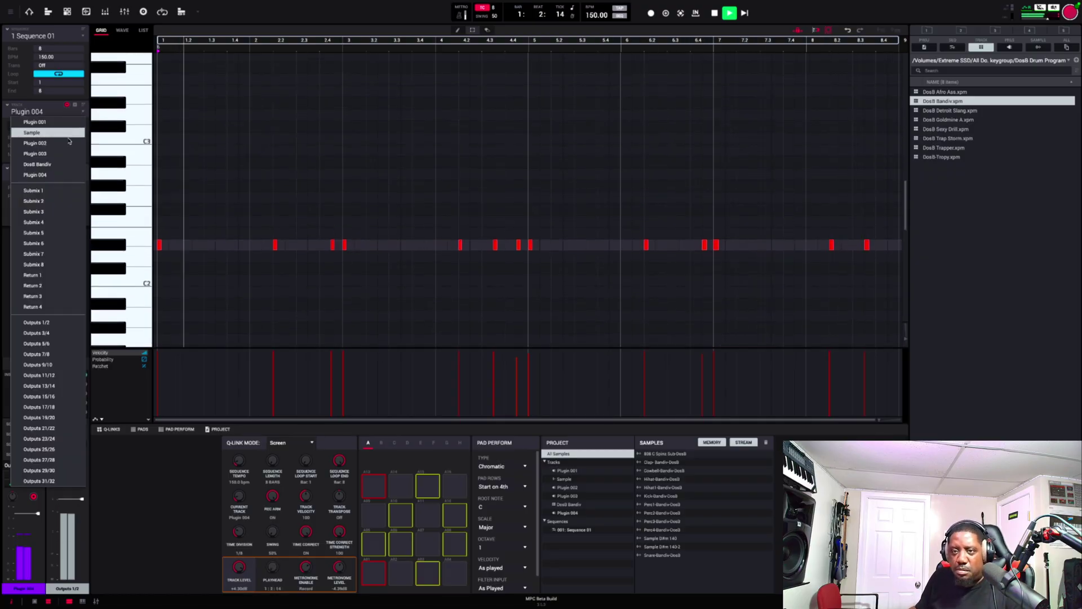
{"action": "left_click", "coordinate": [63, 164]}
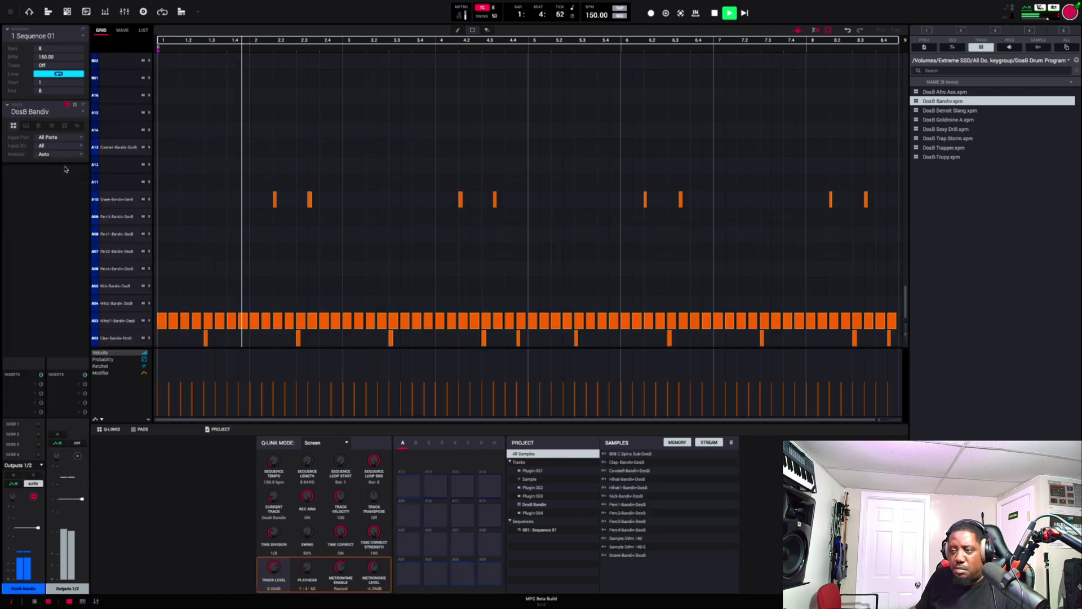
{"action": "left_click", "coordinate": [131, 326]}
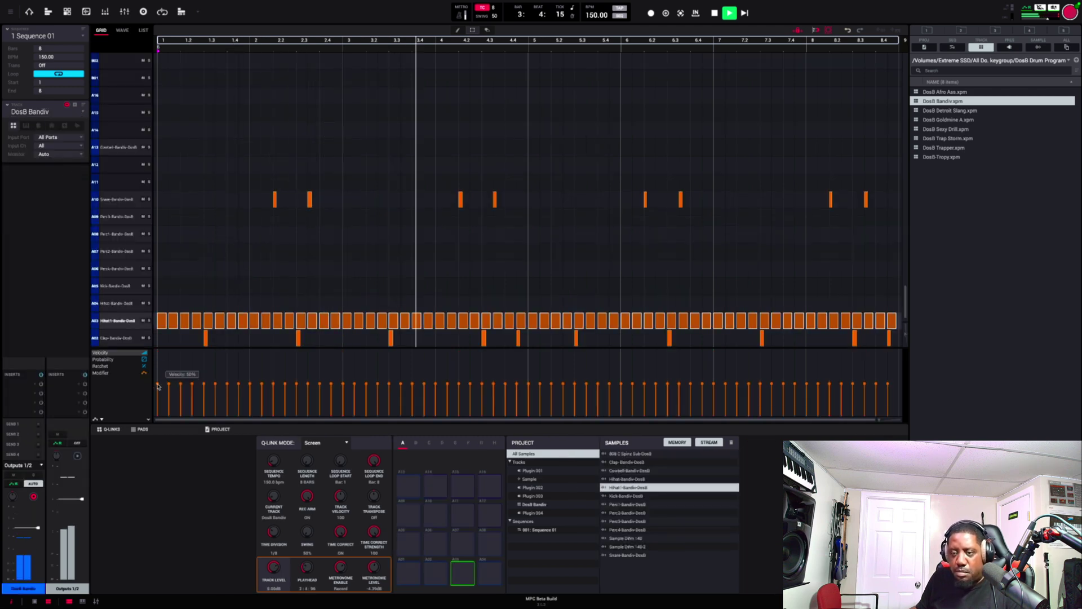
{"action": "left_click_drag", "start_coordinate": [158, 386], "coordinate": [159, 406]}
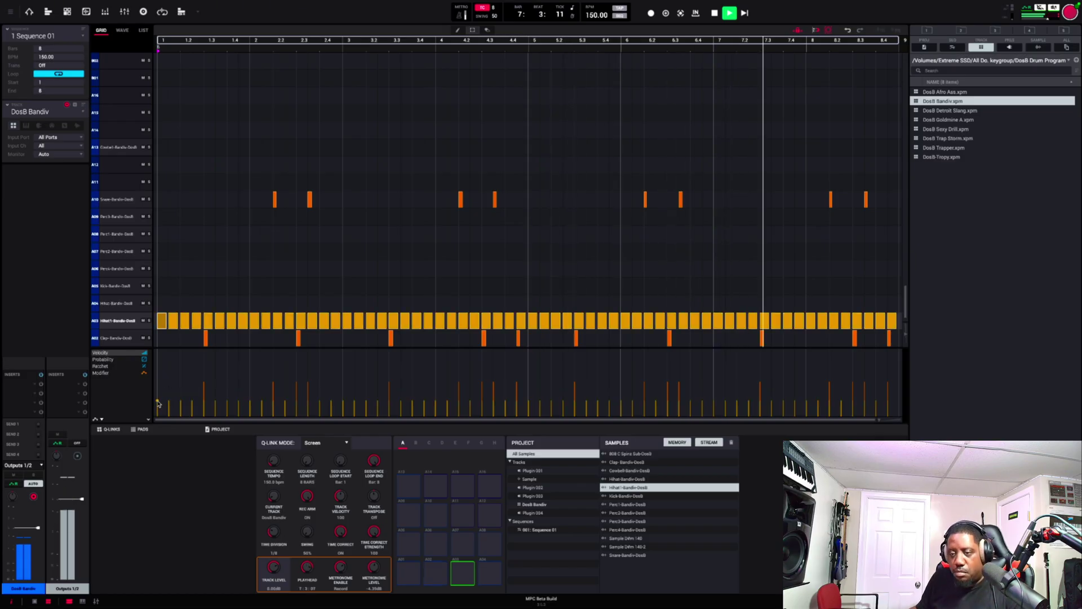
{"action": "left_click", "coordinate": [116, 320]}
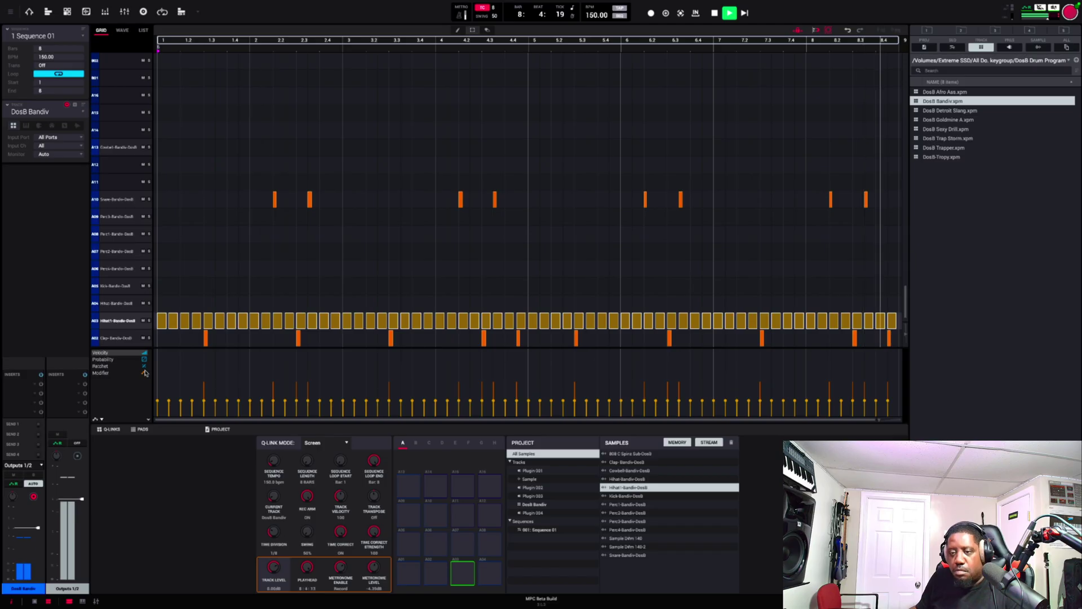
{"action": "left_click_drag", "start_coordinate": [158, 400], "coordinate": [159, 398]}
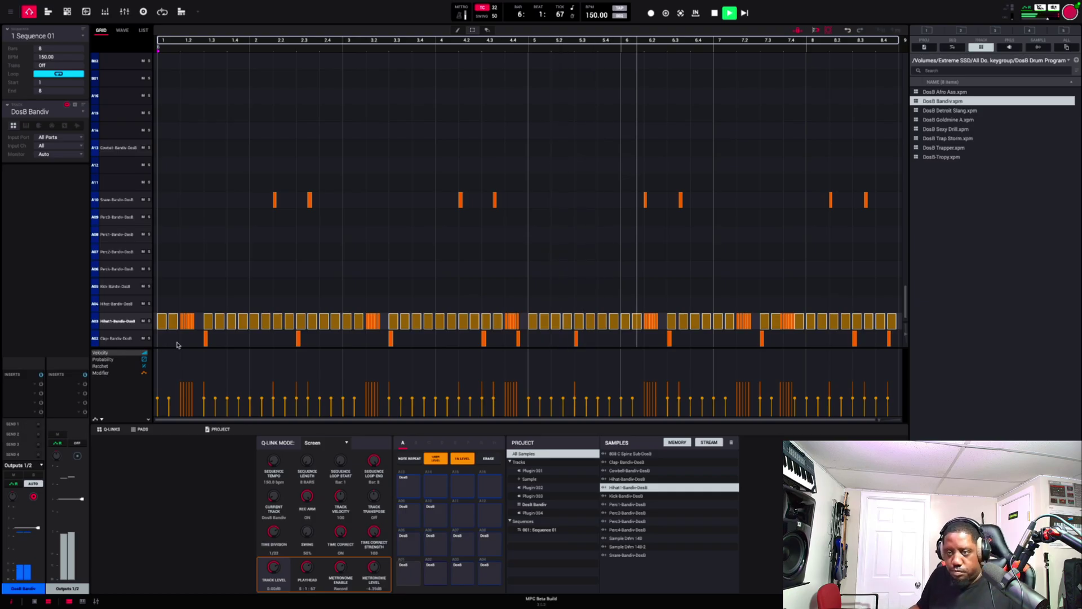
Select the six fast Hihat1 rolls and draw velocity ramps over them, rising on the first five and falling on the last
{"action": "left_click_drag", "start_coordinate": [198, 293], "coordinate": [182, 329]}
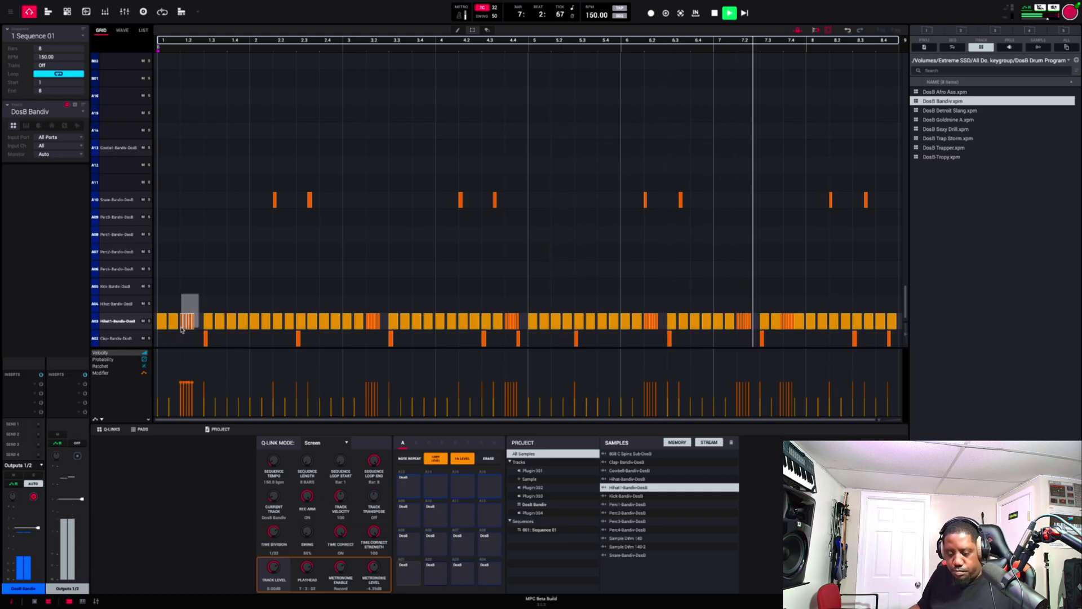
{"action": "left_click_drag", "start_coordinate": [384, 289], "coordinate": [366, 329]}
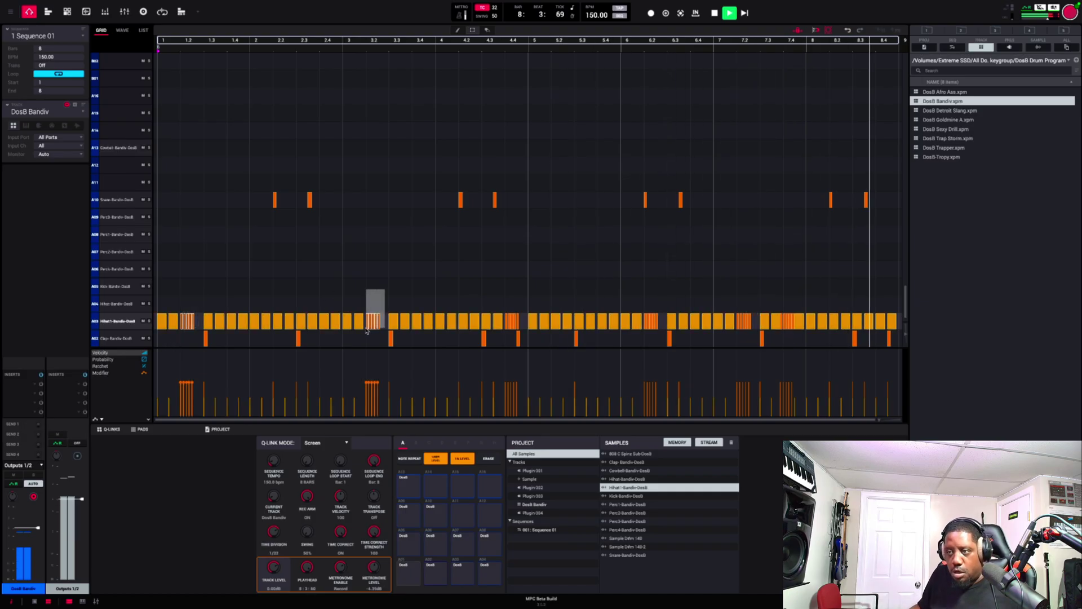
{"action": "left_click", "coordinate": [511, 322], "text": "shift"}
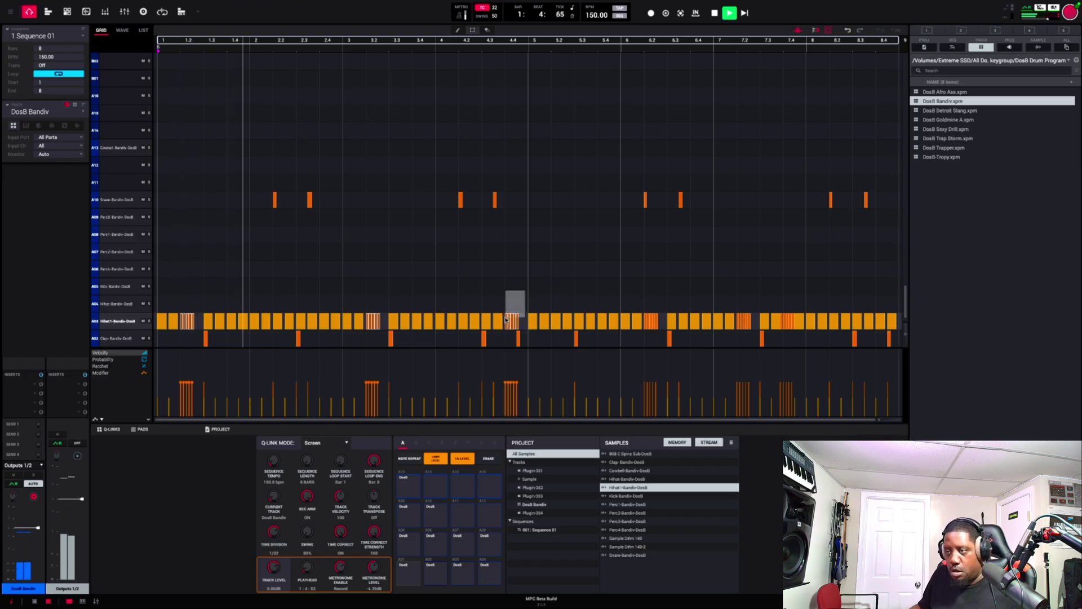
{"action": "left_click", "coordinate": [649, 324], "text": "shift"}
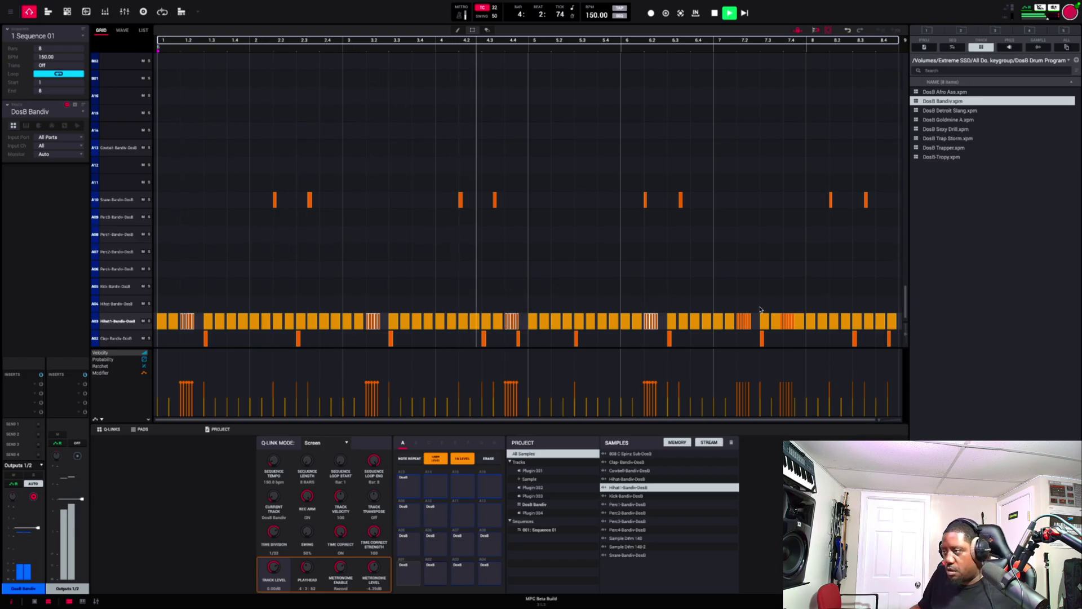
{"action": "left_click", "coordinate": [741, 322], "text": "shift"}
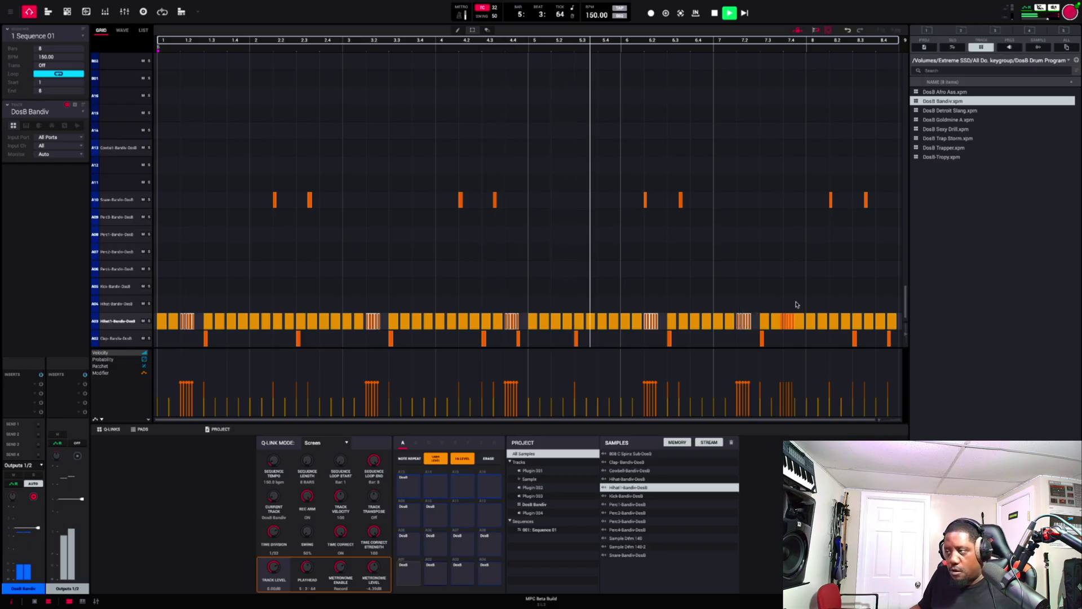
{"action": "left_click", "coordinate": [789, 322], "text": "shift"}
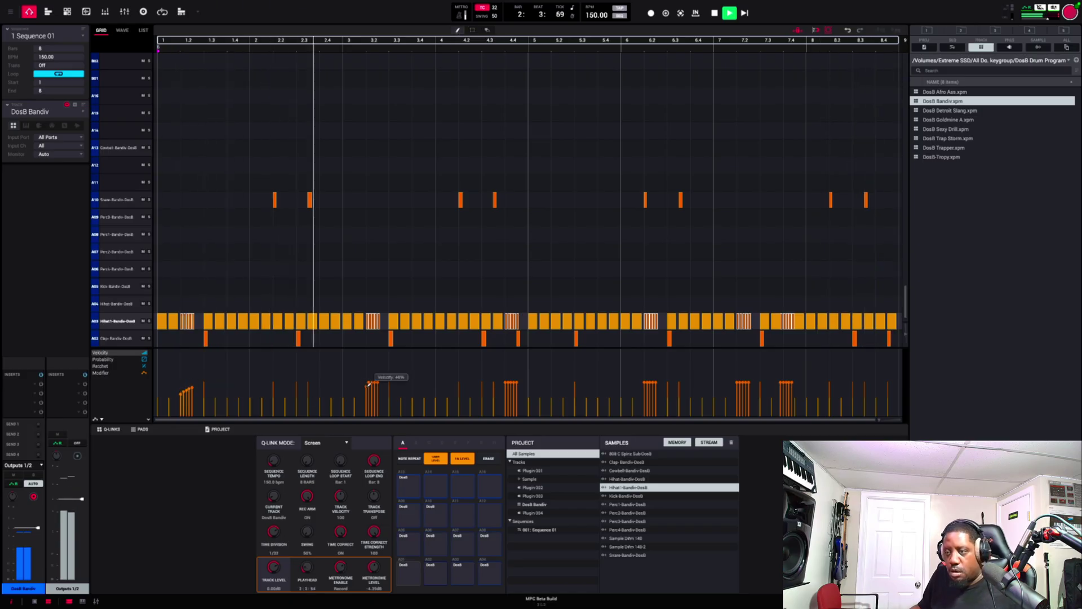
{"action": "left_click_drag", "start_coordinate": [368, 386], "coordinate": [388, 399]}
{"action": "left_click_drag", "start_coordinate": [505, 395], "coordinate": [530, 379]}
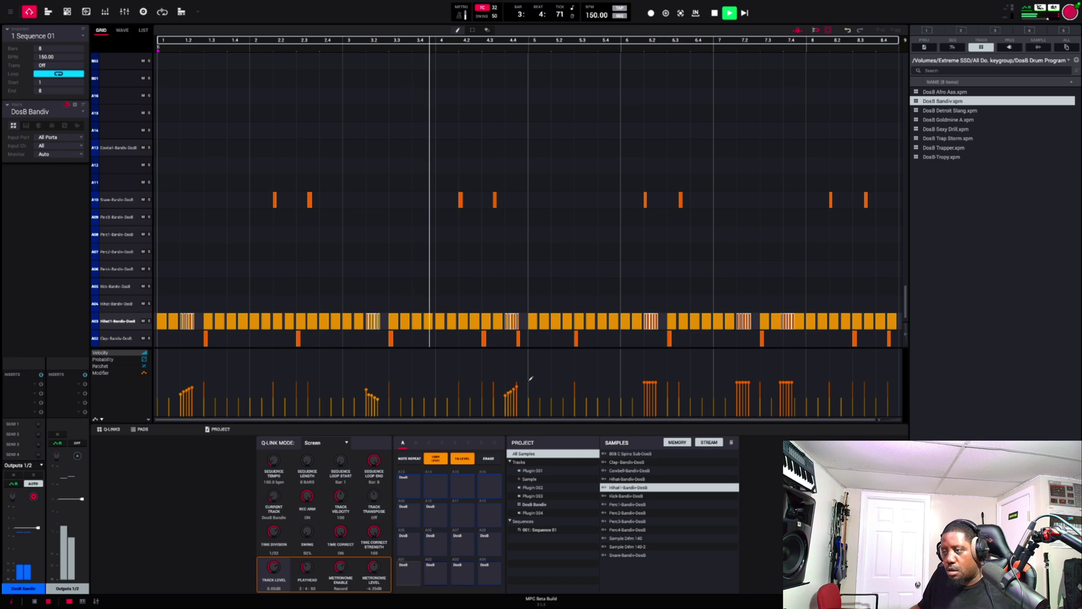
{"action": "left_click_drag", "start_coordinate": [643, 401], "coordinate": [662, 384]}
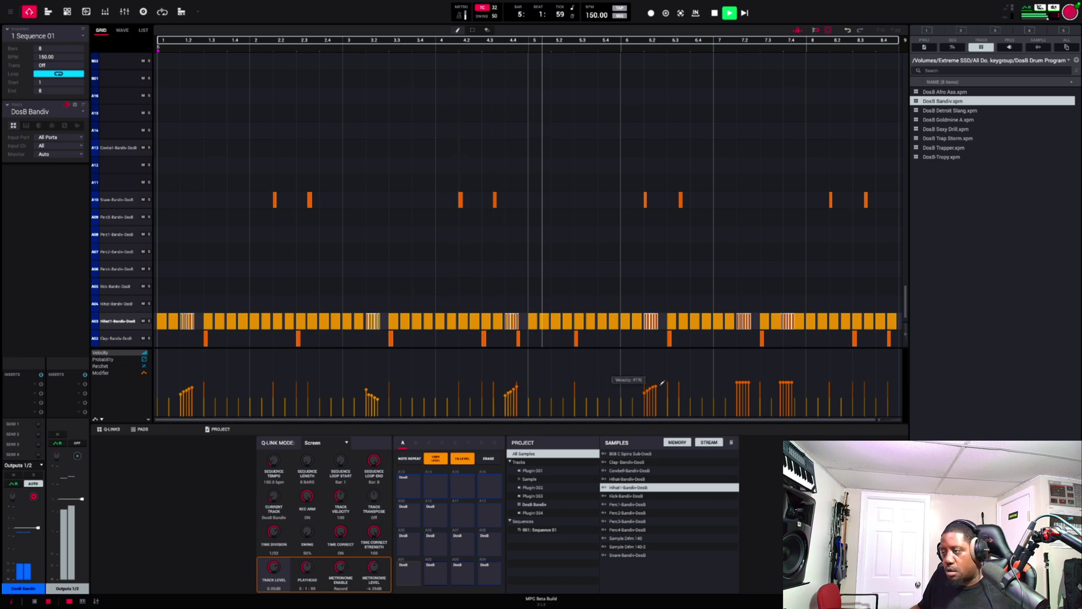
{"action": "mouse_move", "coordinate": [735, 399]}
{"action": "left_mouse_down"}
{"action": "mouse_move", "coordinate": [763, 372]}
{"action": "mouse_move", "coordinate": [795, 396]}
{"action": "left_mouse_up"}
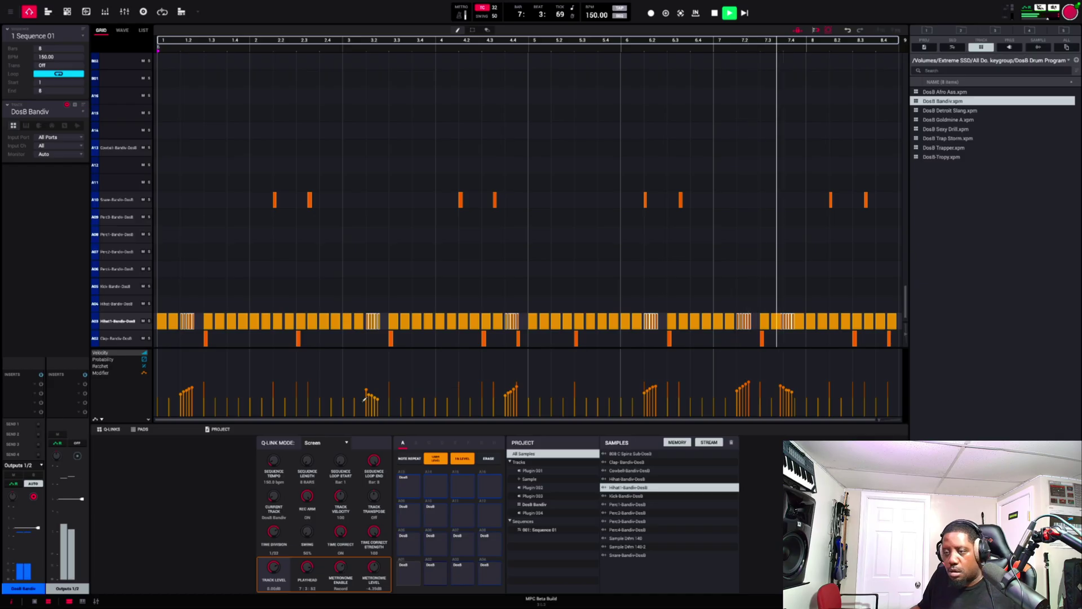
{"action": "left_click_drag", "start_coordinate": [363, 399], "coordinate": [380, 374]}
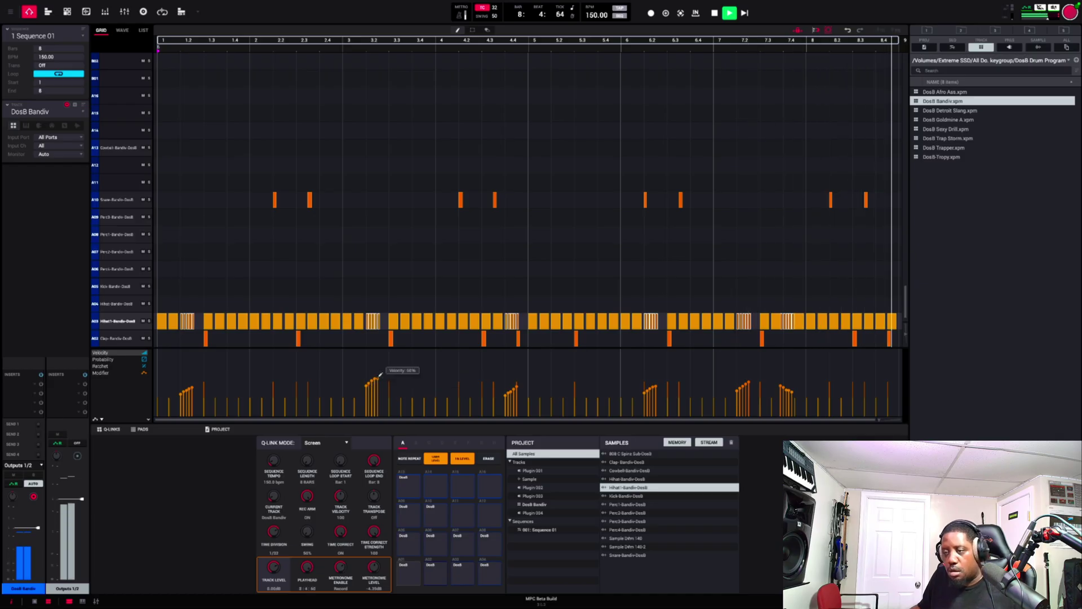